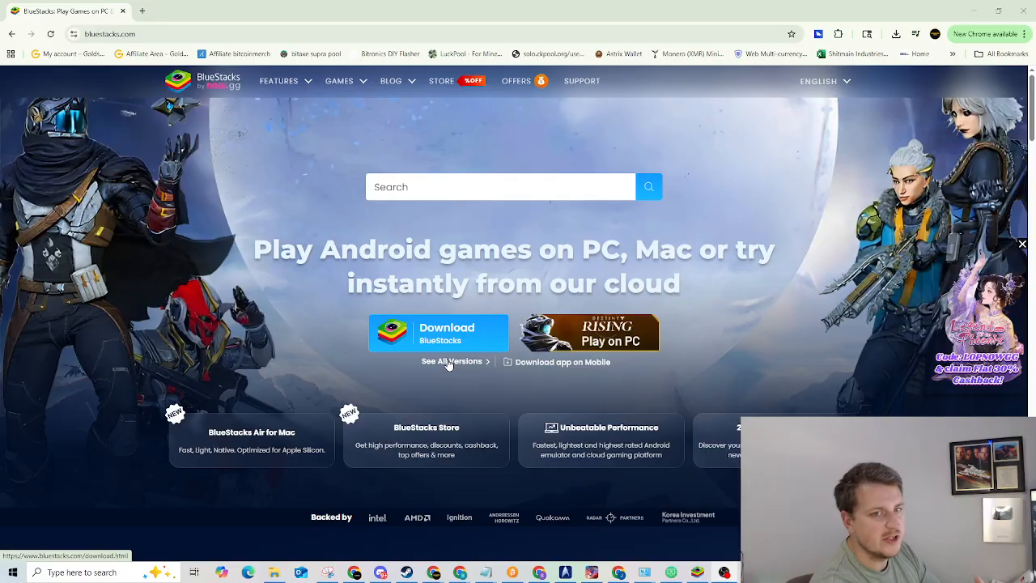
# Download the BlueStacks installer and bring the BlueStacks App Player window forward
pyautogui.click(441, 334)
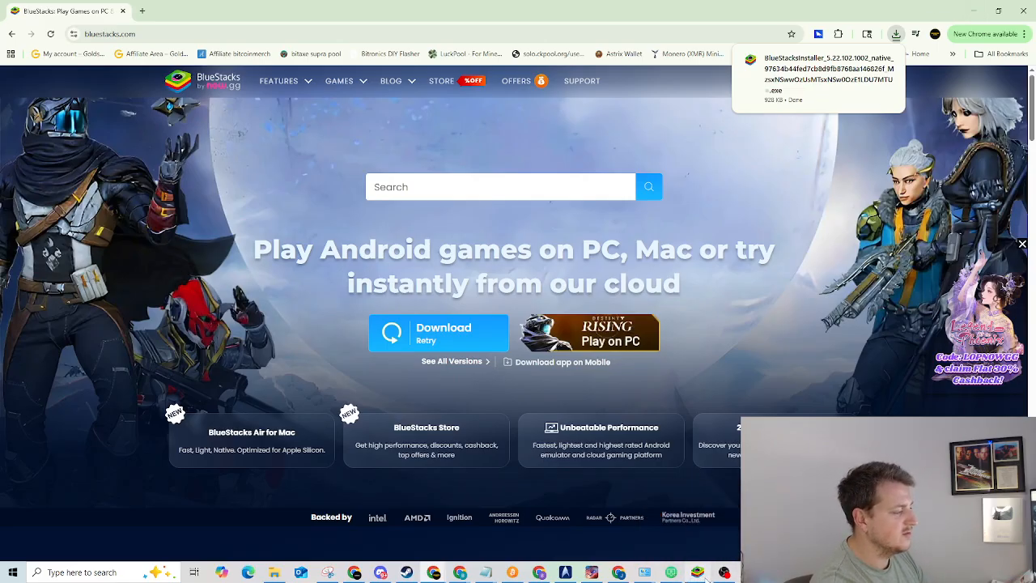
pyautogui.moveTo(697, 572)
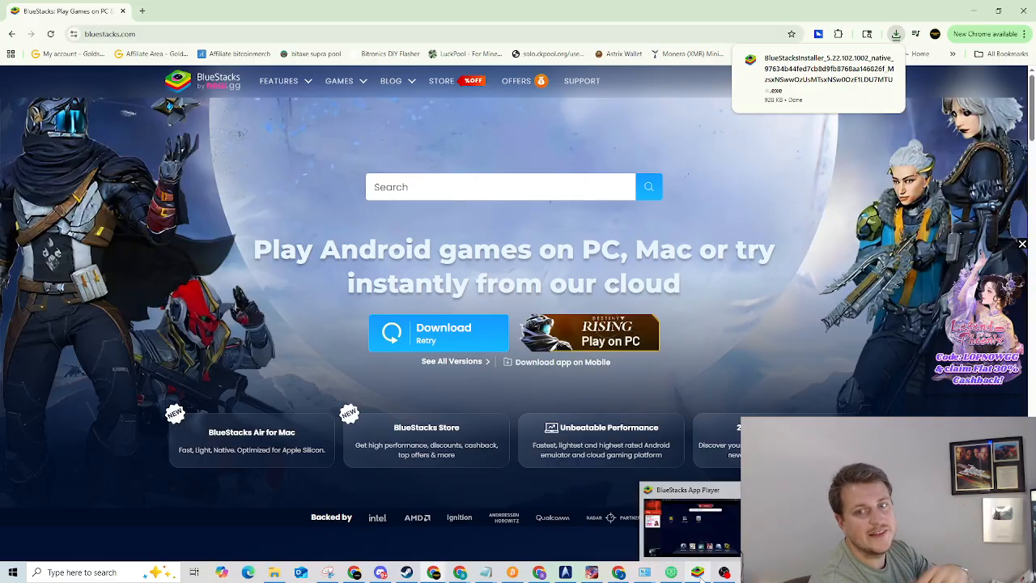
pyautogui.click(698, 572)
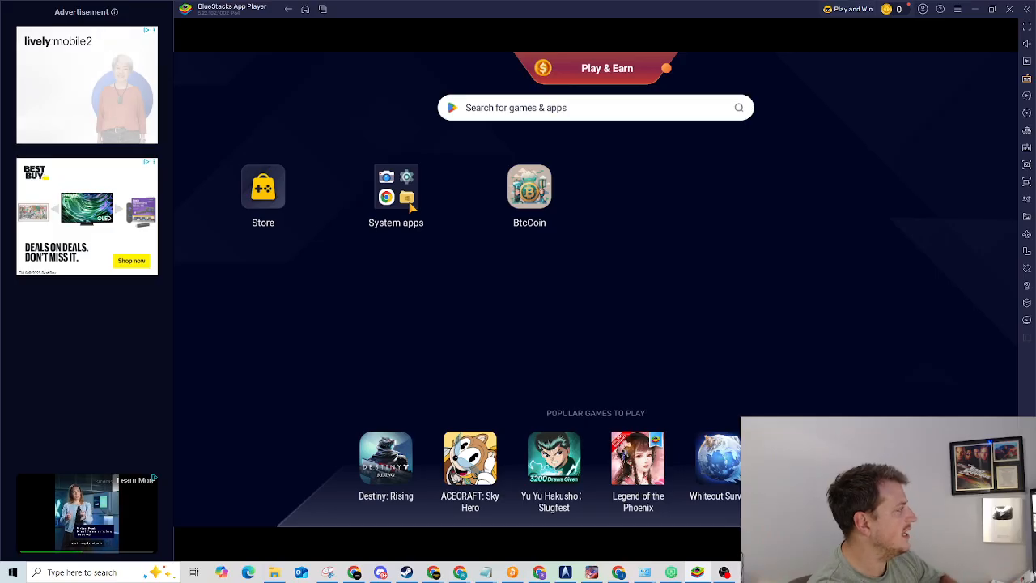
# Get the emulator's built-in app store loaded after its stalled start
pyautogui.click(263, 194)
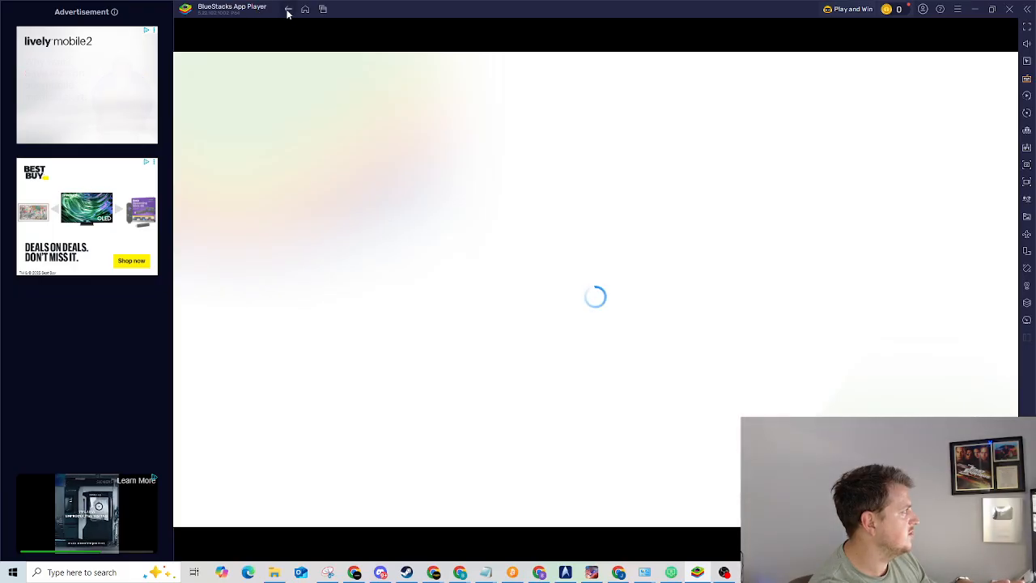
pyautogui.click(287, 12)
pyautogui.click(275, 218)
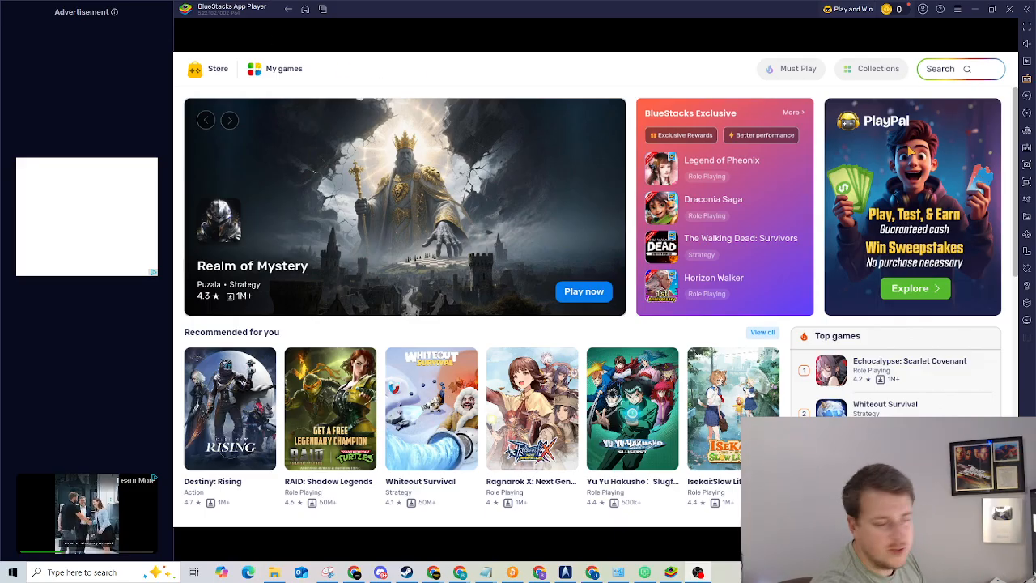
# Search the store for 'btcminer cloud' and repeat the search in Google Play
pyautogui.click(947, 72)
pyautogui.write('btcm')
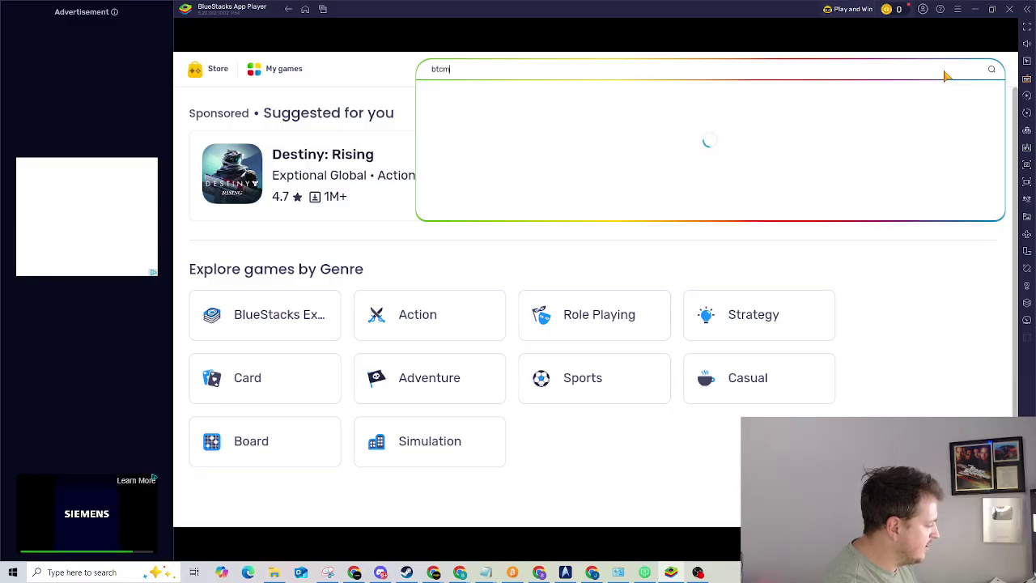
pyautogui.write('iner cloud')
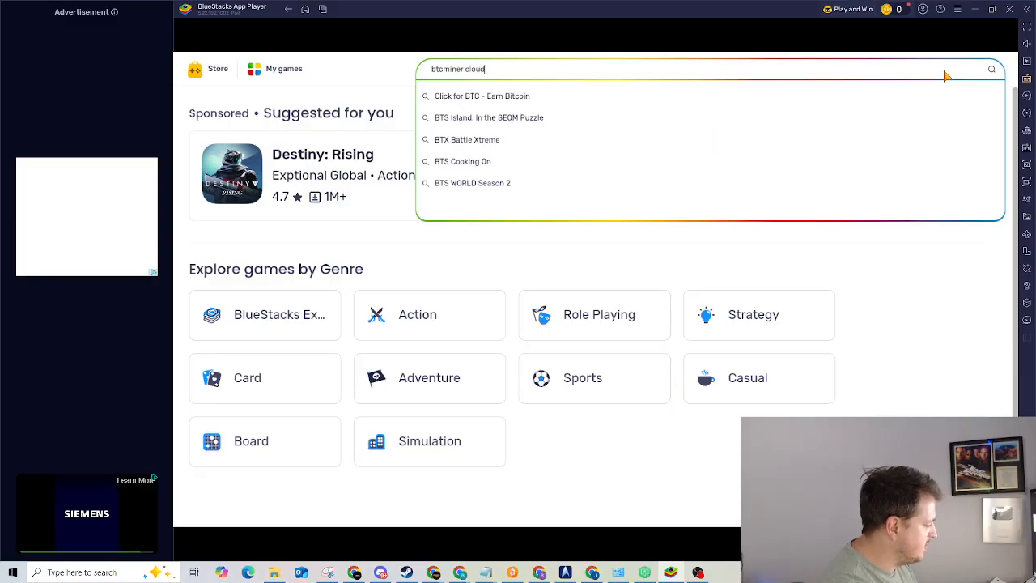
pyautogui.press('Return')
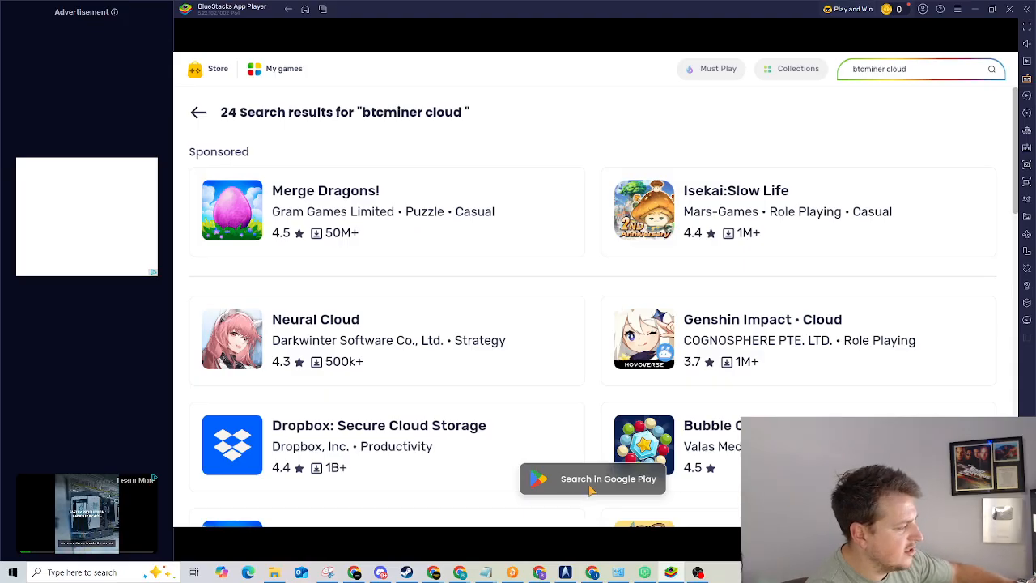
pyautogui.click(595, 481)
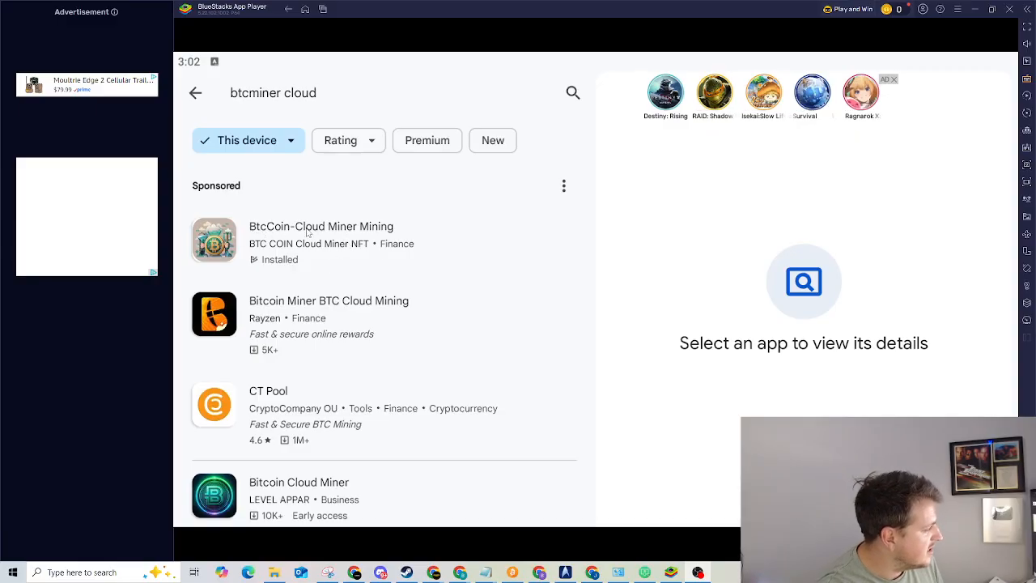
# View the BtcCoin-Cloud Miner Mining app page from the Google Play results
pyautogui.click(326, 235)
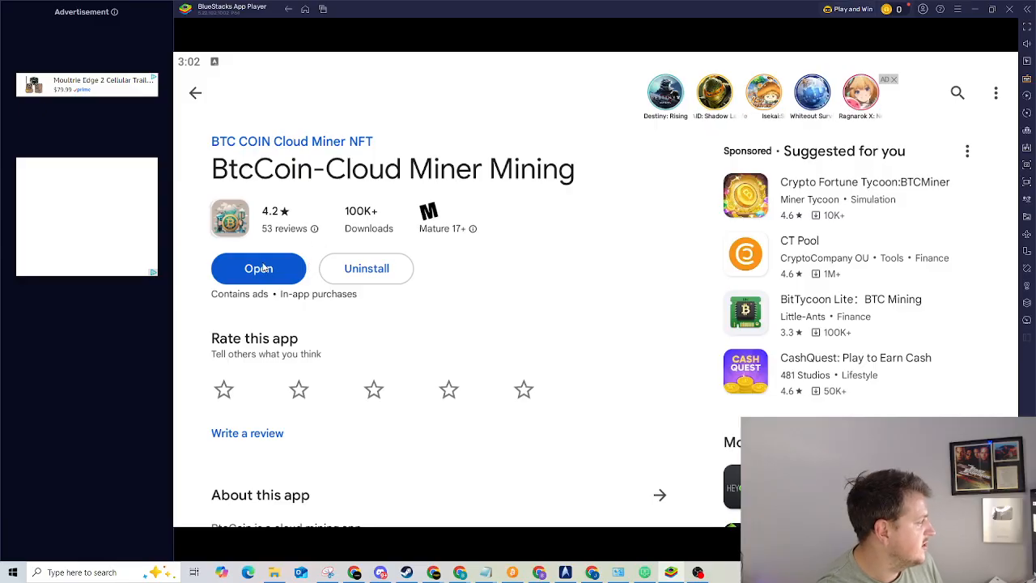
# Return to the Android home screen and launch the BtcCoin mining app
pyautogui.click(304, 9)
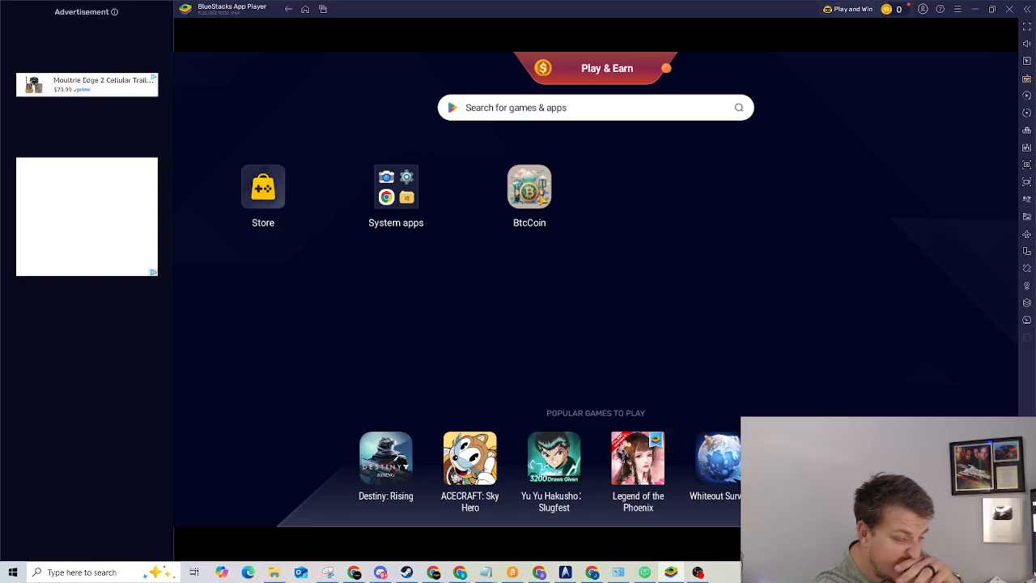
pyautogui.click(529, 190)
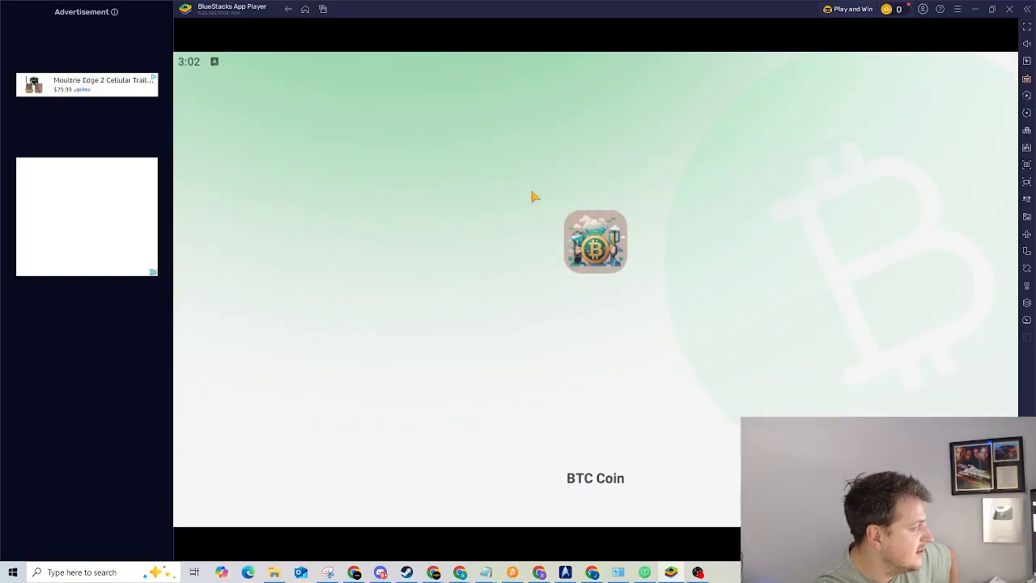